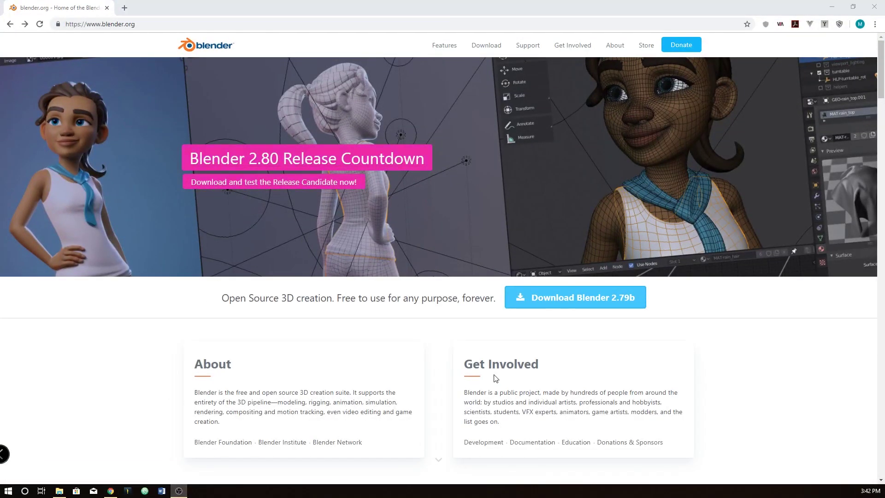
Go from the 2.80 countdown banner to the Release Candidate download page, then back to the release page.
left_click(59, 490)
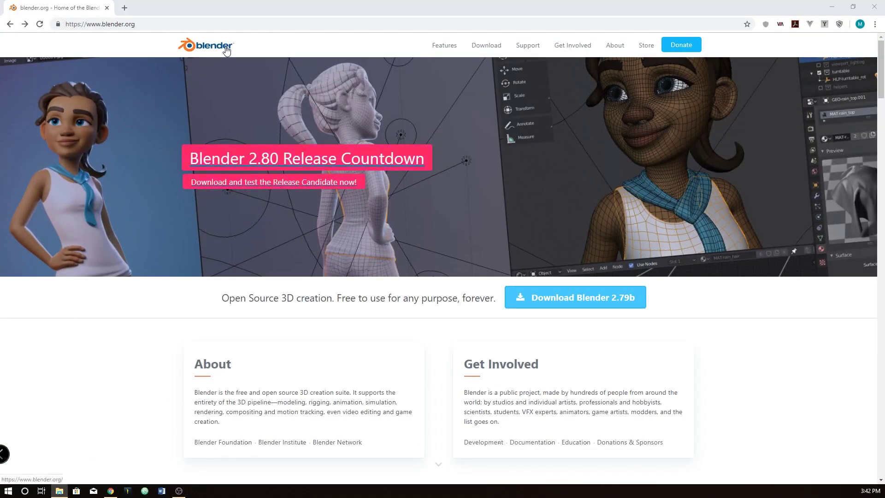
left_click(235, 8)
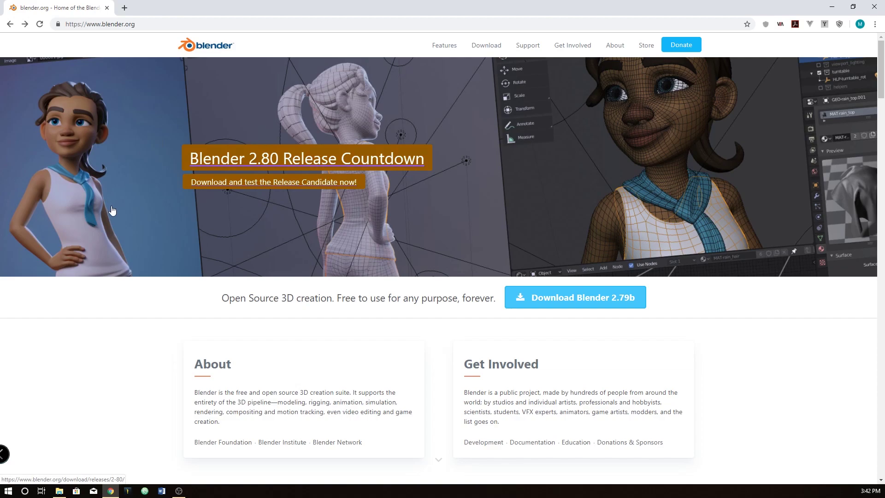
left_click(281, 175)
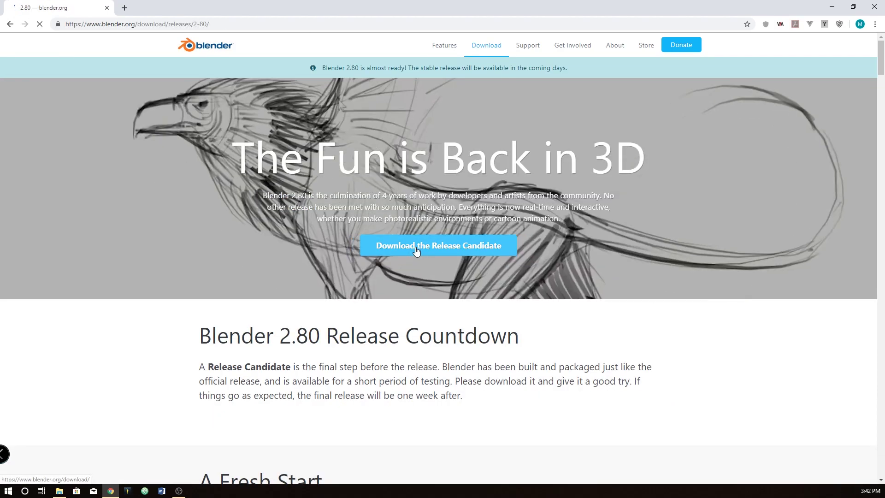
left_click(416, 251)
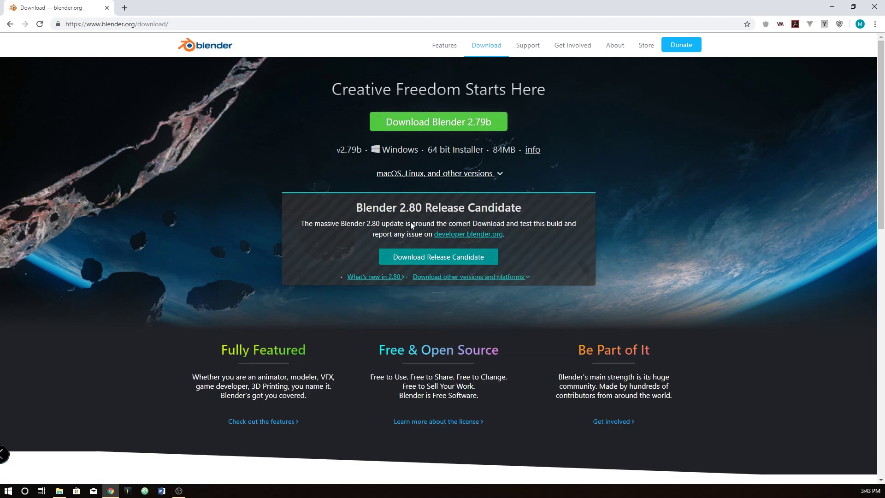
left_click(374, 220)
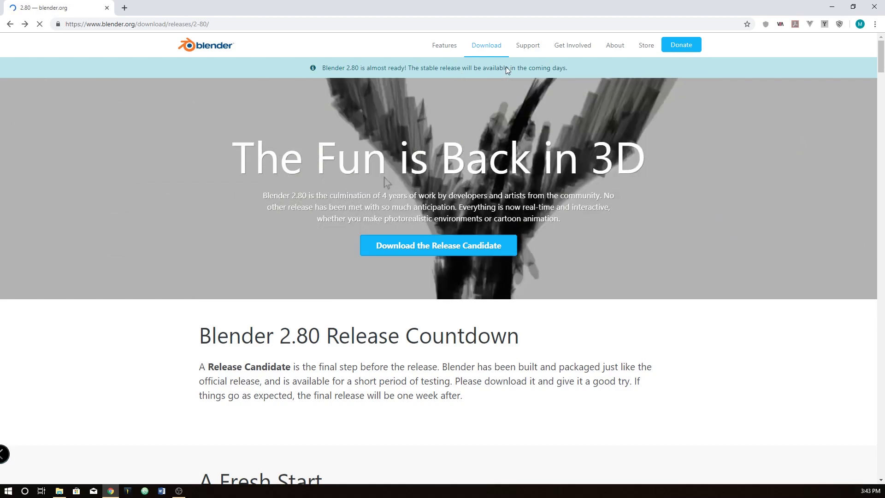
scroll(409, 331, "down", 2)
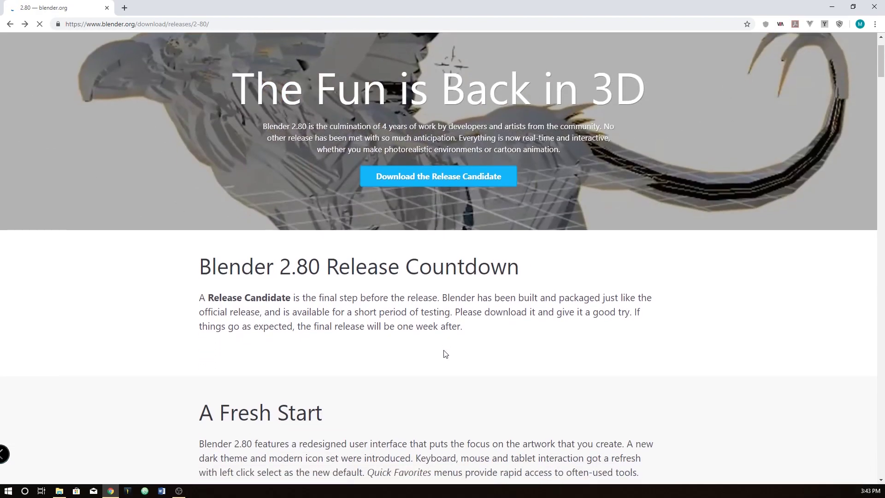
scroll(446, 354, "down", 1)
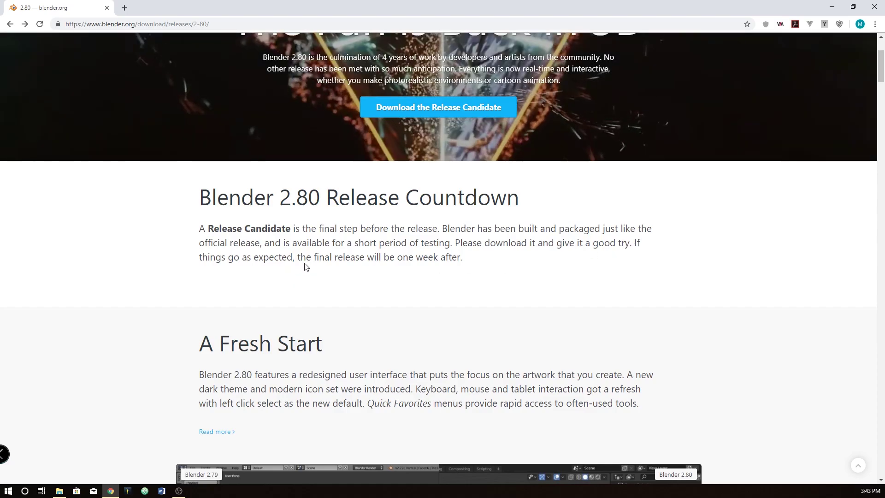
scroll(424, 260, "up", 3)
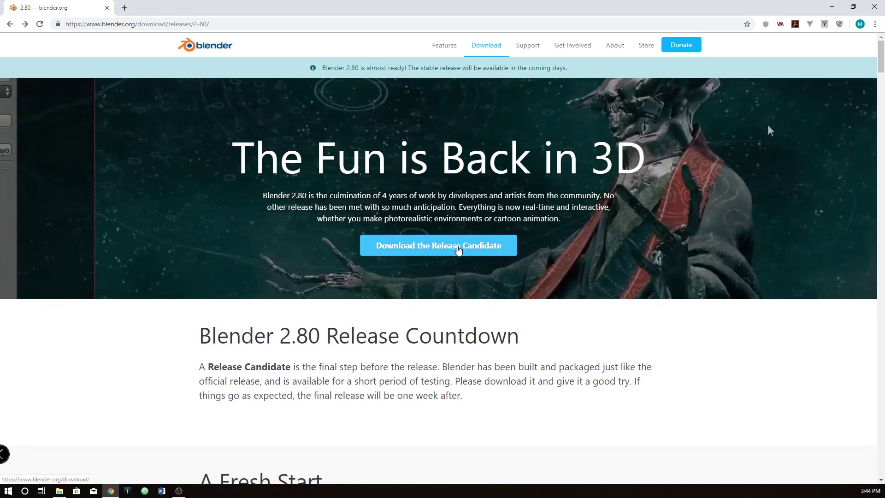
left_click(459, 249)
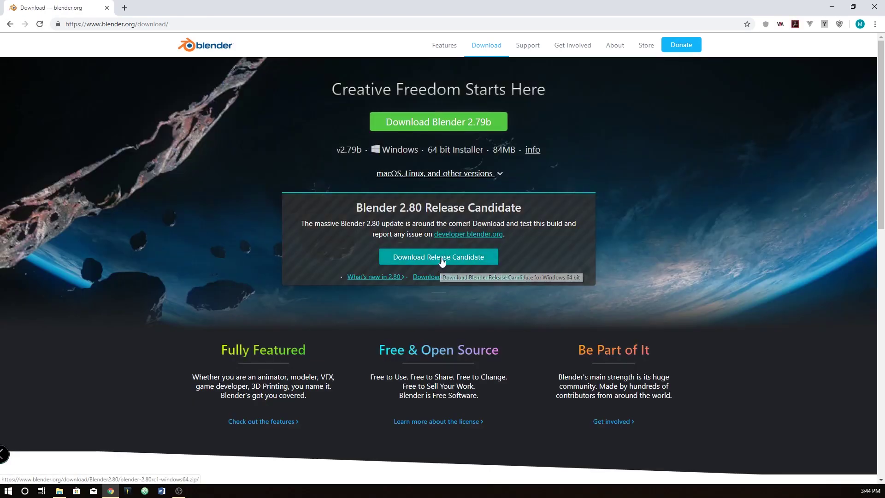
left_click(410, 260)
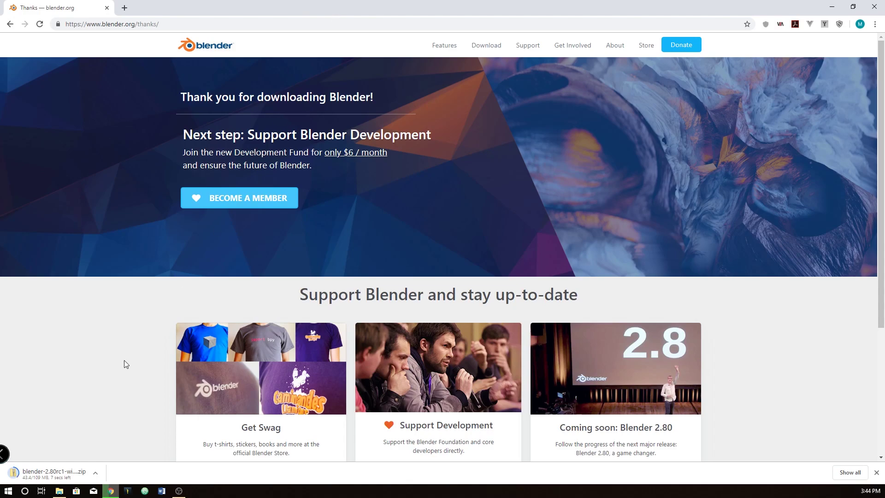
Un-maximize Chrome and move it right to reveal the desktop while the 2.80rc1 zip downloads.
left_click_drag(408, 7, 603, 32)
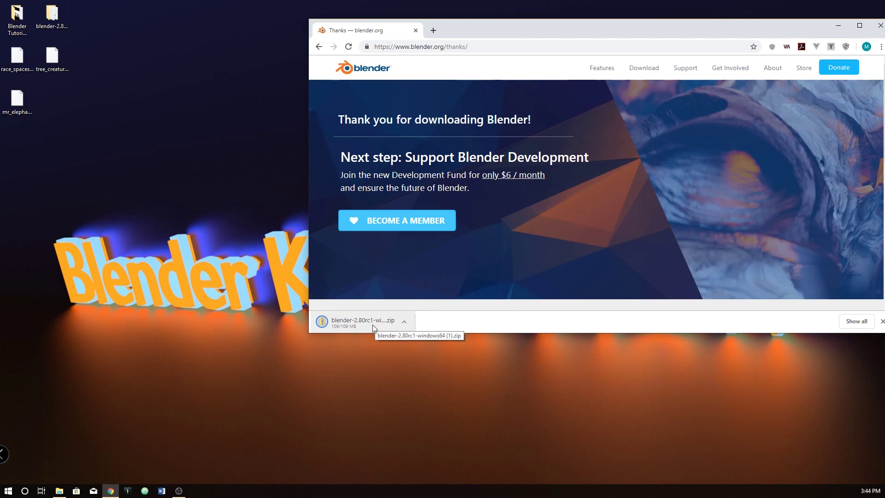
Copy the downloaded Blender zip onto the desktop, minimize Chrome, and open the zip.
left_click_drag(383, 322, 206, 237)
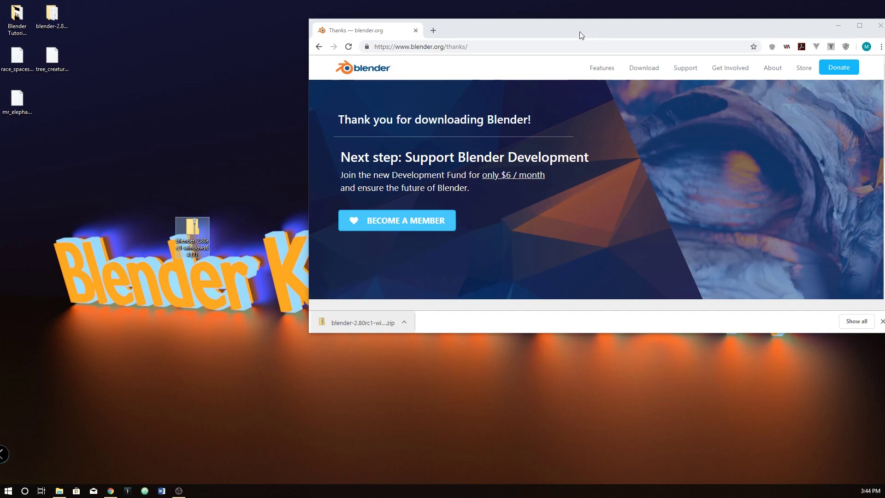
left_click_drag(814, 33, 724, 73)
left_click(749, 66)
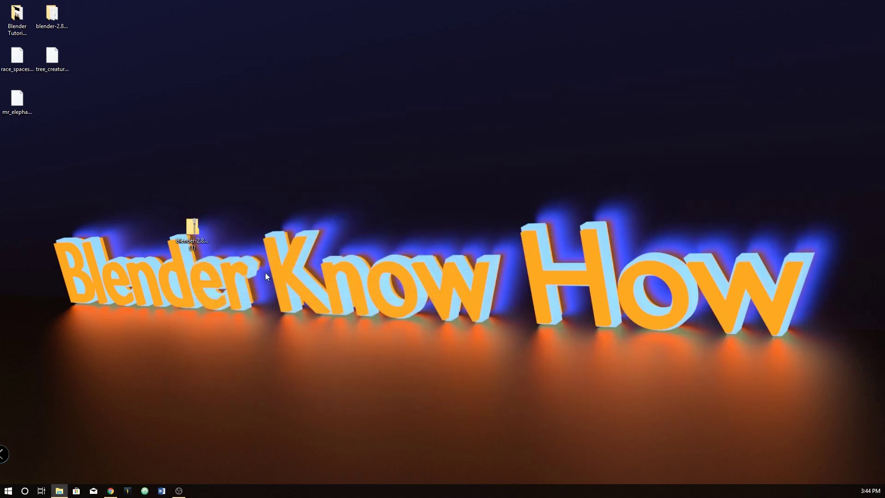
double_click(194, 228)
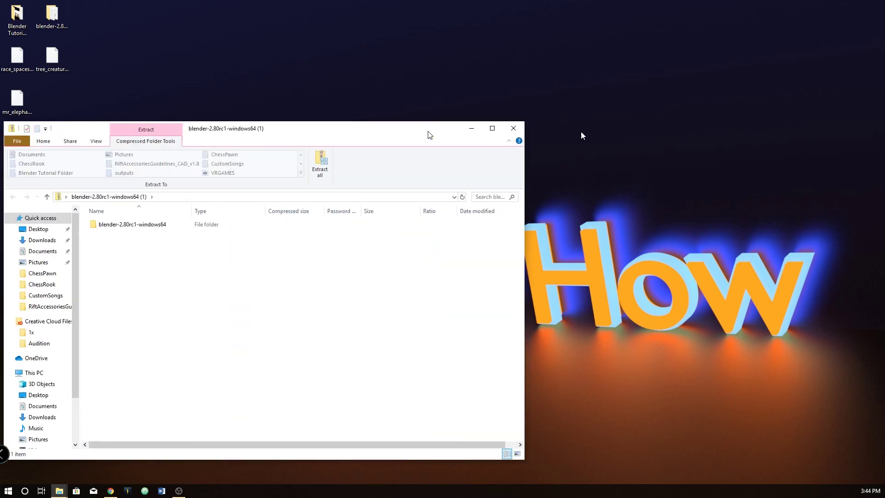
left_click_drag(427, 131, 752, 39)
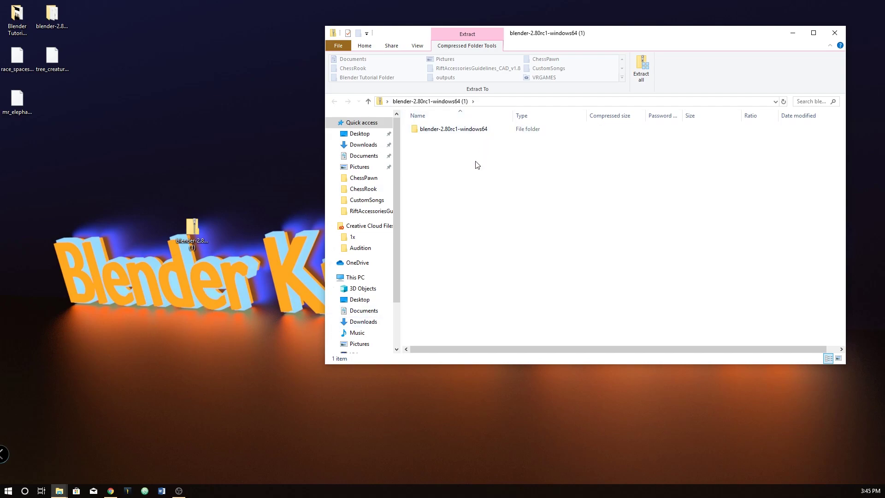
Extract the blender-2.80rc1-windows64 folder onto the desktop and close the zip window.
left_click(466, 132)
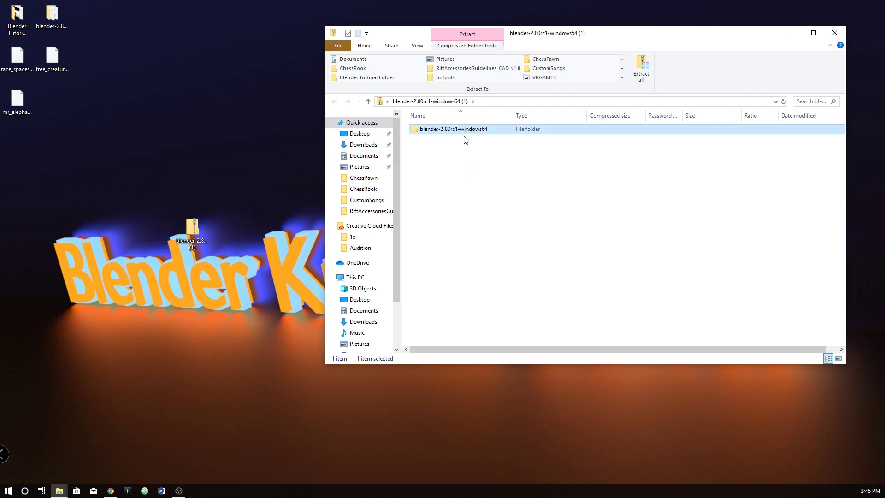
left_click_drag(465, 130, 199, 151)
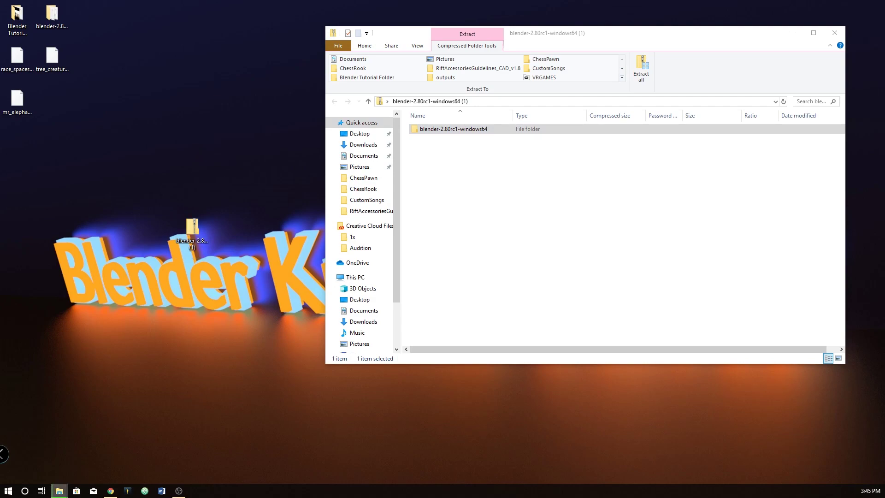
left_click_drag(100, 152, 134, 152)
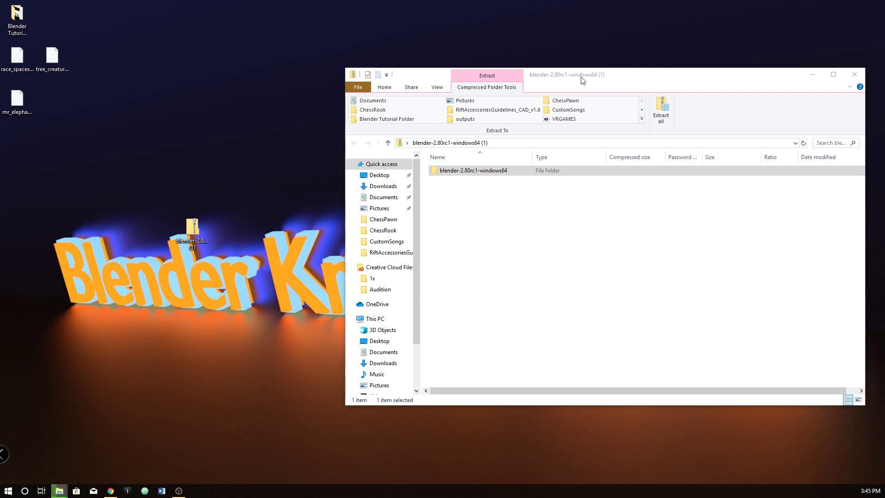
left_click_drag(582, 80, 385, 88)
left_click(663, 88)
left_click_drag(345, 162, 126, 285)
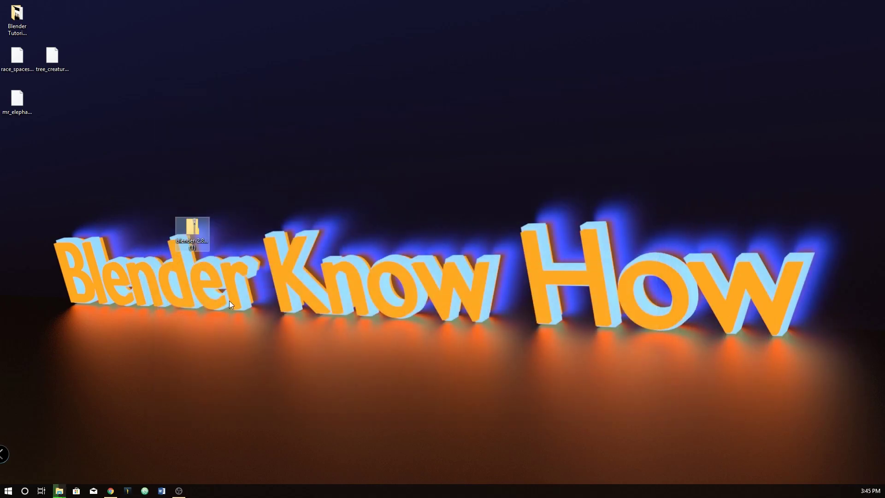
left_click(287, 220)
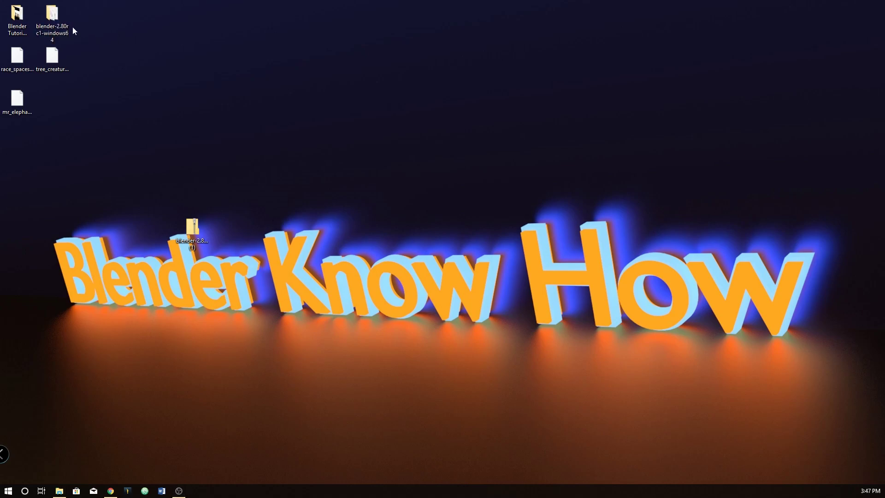
Open the extracted blender-2.80rc1-windows64 folder and scan its file list for blender.exe.
mouse_move(55, 15)
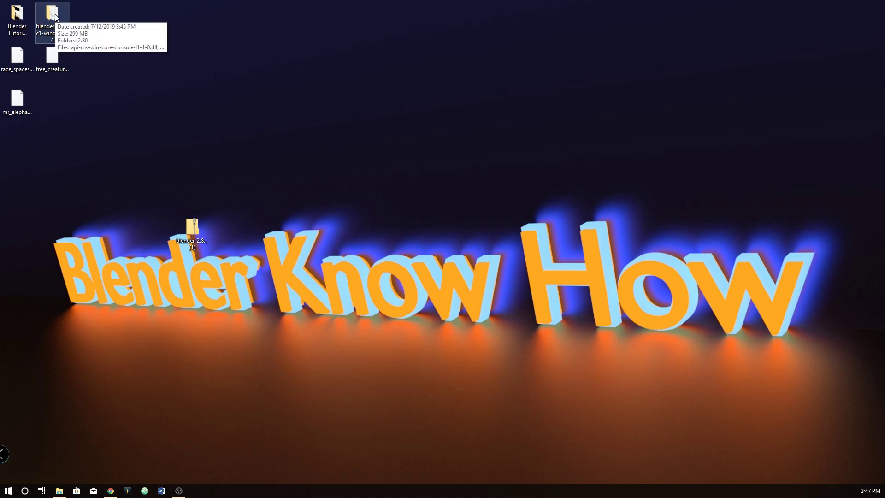
double_click(56, 16)
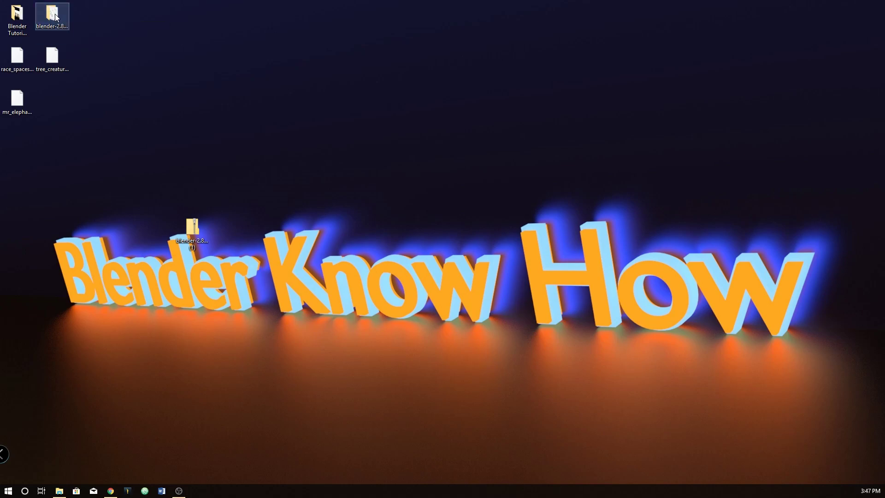
scroll(299, 269, "down", 15)
scroll(300, 268, "up", 3)
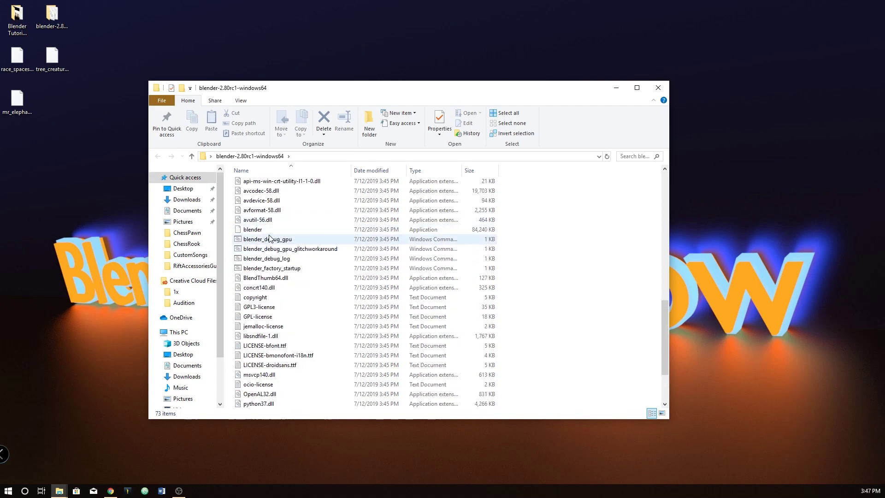
Run blender.exe from the extracted folder, choosing More info and Run anyway in SmartScreen.
left_click(241, 230)
double_click(240, 231)
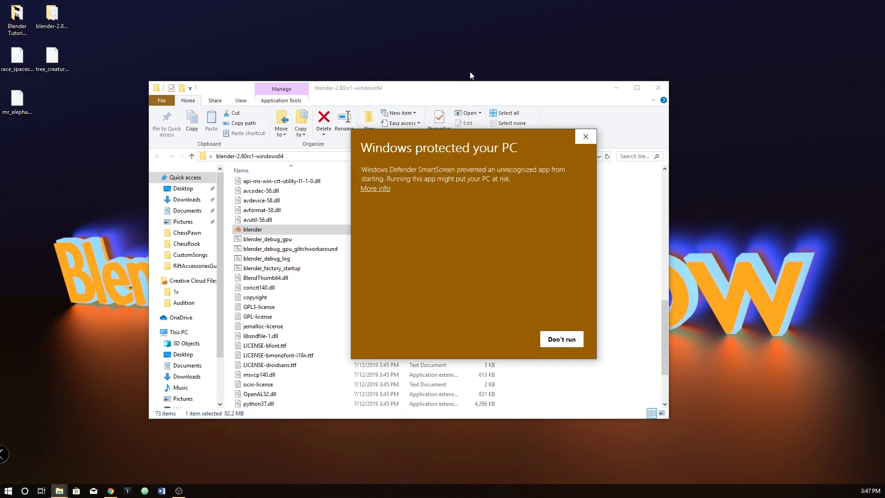
left_click(370, 189)
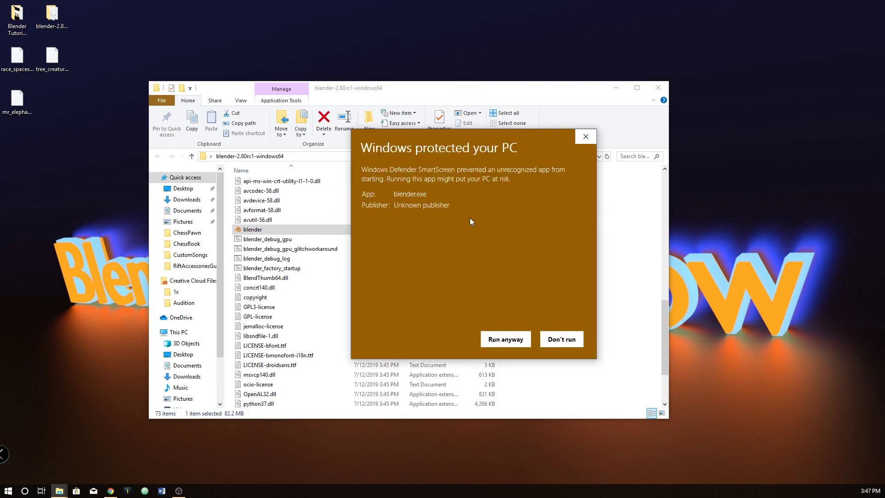
left_click(496, 341)
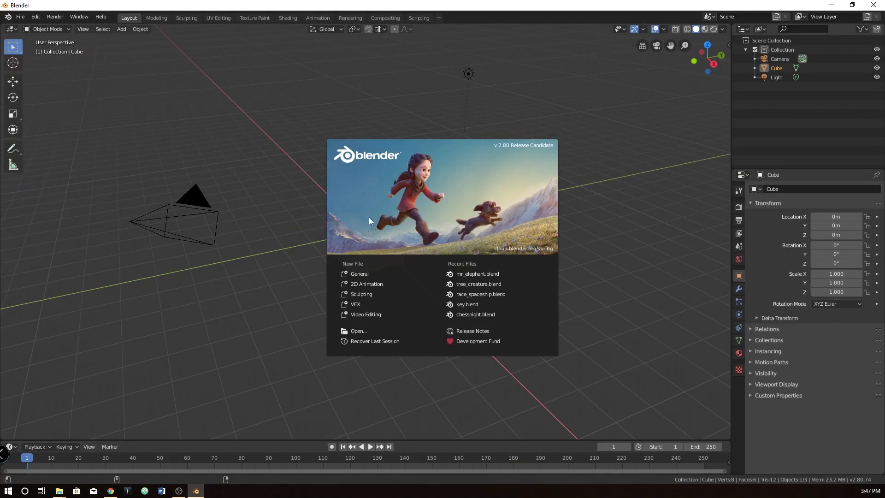
Close the Blender splash screen, minimize Chrome, and deselect the default cube.
left_click(291, 159)
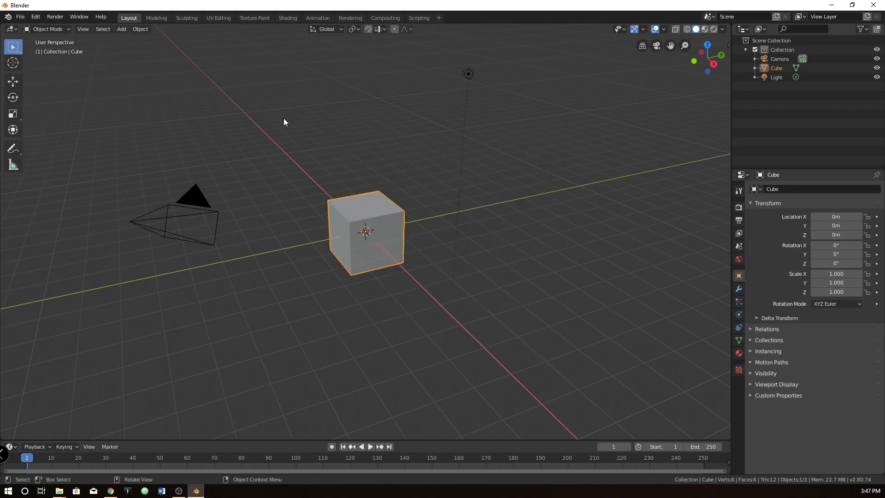
left_click(113, 492)
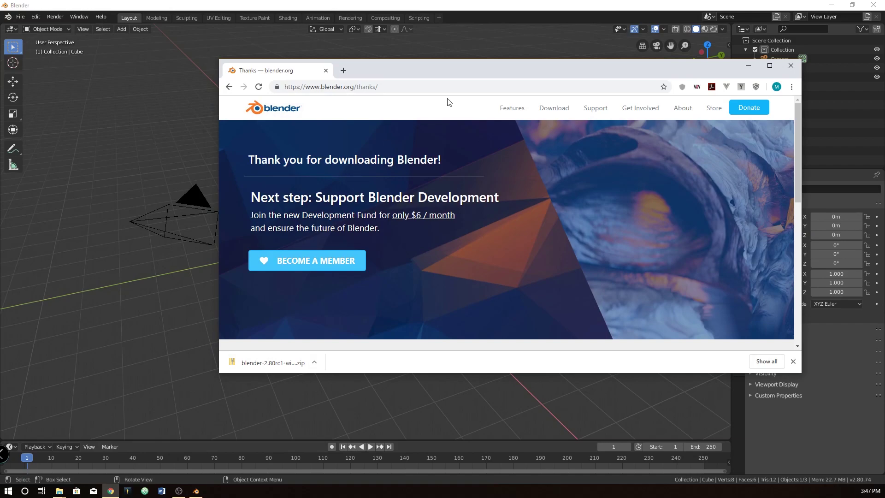
left_click(747, 65)
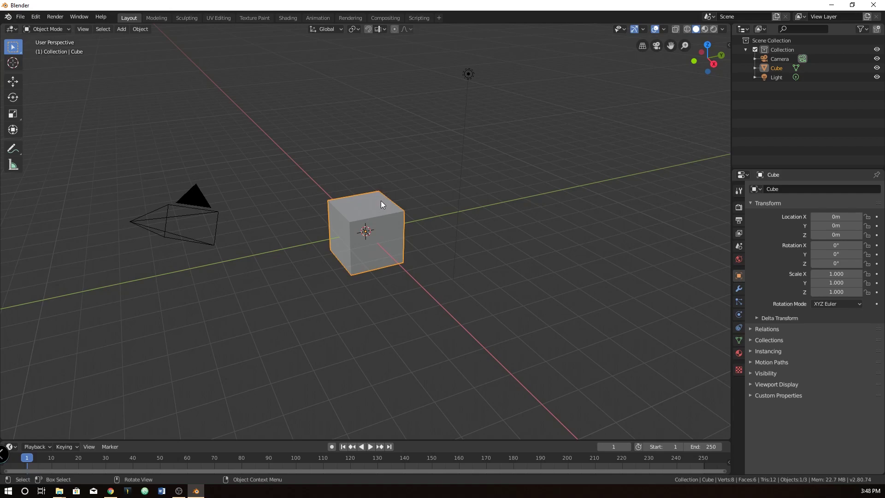
left_click(348, 135)
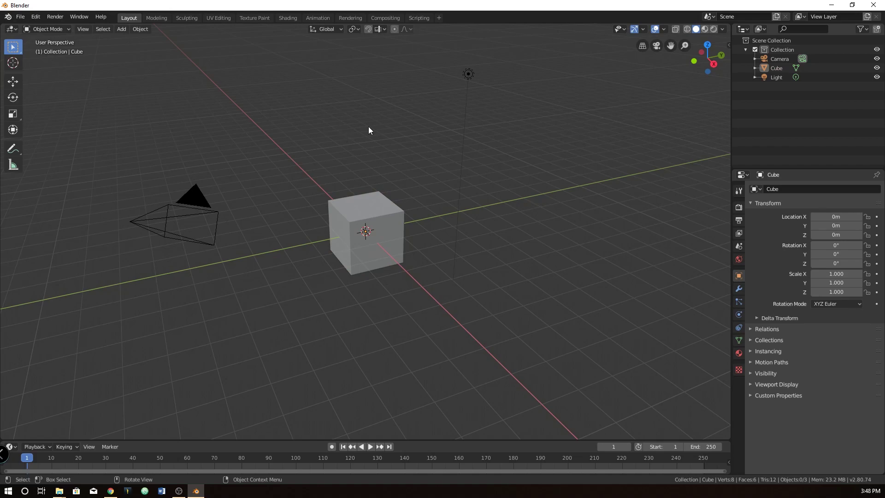
Practise clicking, Shift-clicking and box-selecting the light, camera and cube, finishing with only the cube selected.
left_click(468, 75)
left_click(338, 133)
left_click_drag(193, 201, 305, 200)
left_click(369, 208)
left_click_drag(408, 174, 552, 216)
mouse_move(292, 65)
left_mouse_down()
mouse_move(361, 142)
mouse_move(369, 212)
left_mouse_up()
left_click_drag(159, 152, 133, 217)
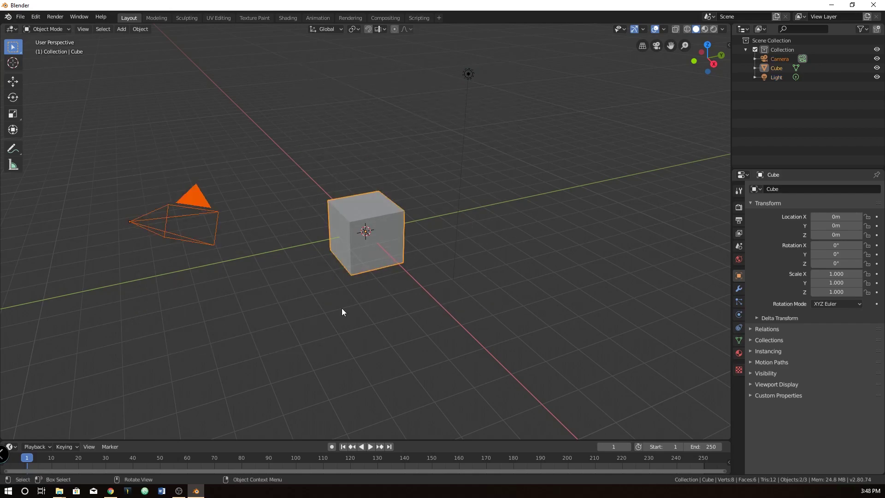
left_click_drag(115, 109, 551, 217)
left_click(329, 138)
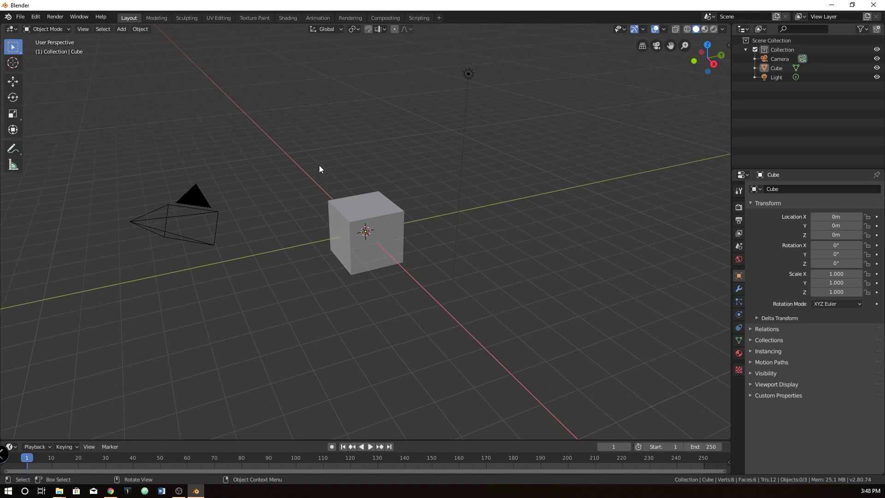
left_click(336, 215)
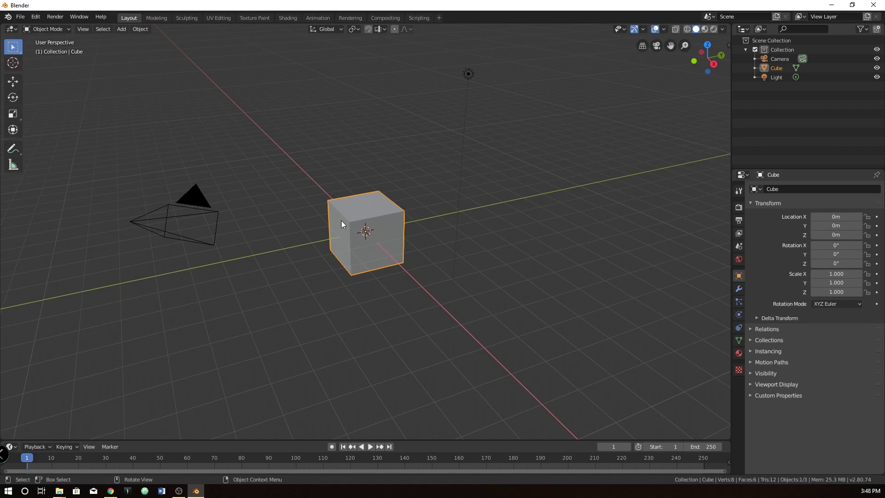
In Edit Mode, box-select the cube's left face and extrude it outward along Y, returning to Object Mode.
key("Tab")
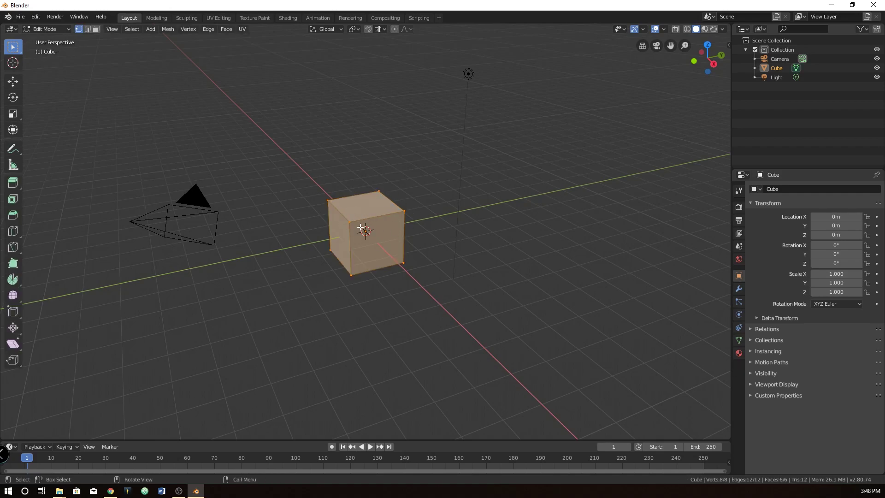
left_click(350, 223)
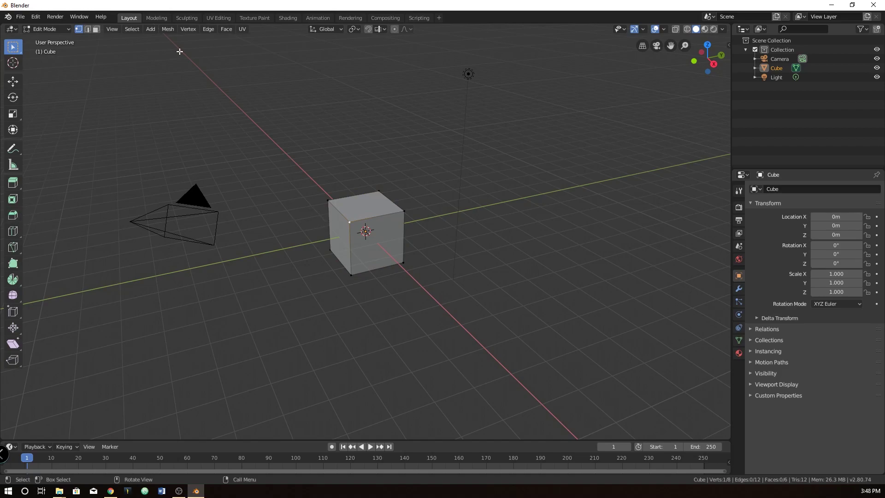
key("b")
left_click_drag(289, 170, 361, 324)
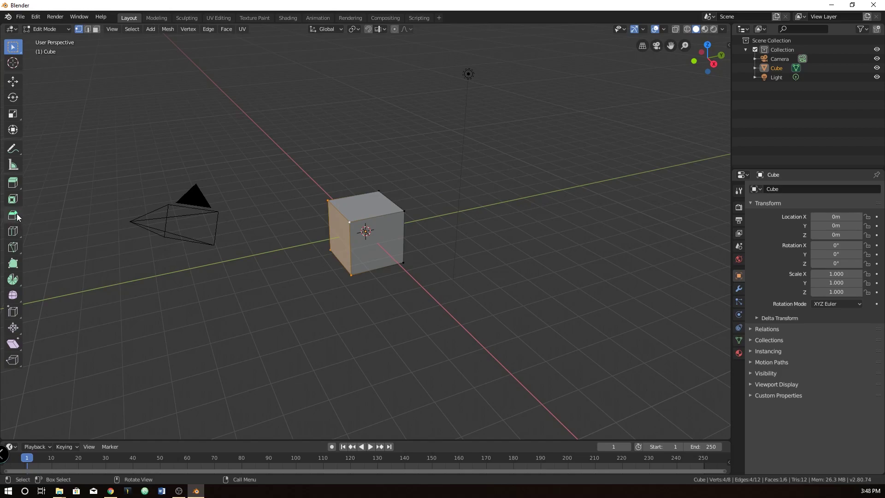
left_click(15, 185)
left_click_drag(278, 248, 235, 256)
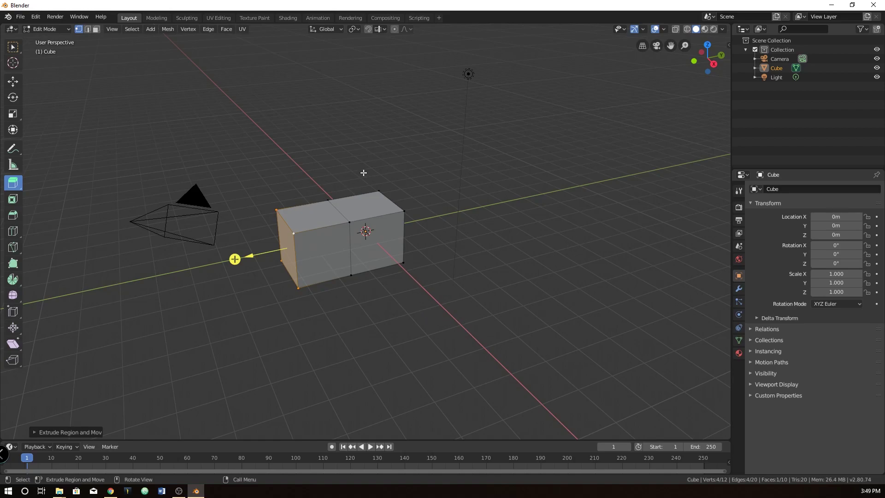
key("Tab")
left_click(20, 16)
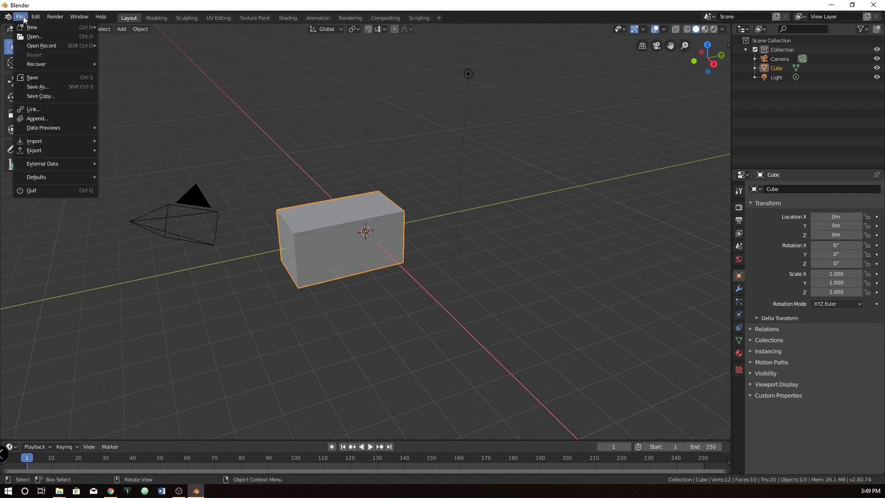
Open race_spaceship.blend from Open Recent, discarding cube changes, and join the node editor over the README area.
mouse_move(32, 44)
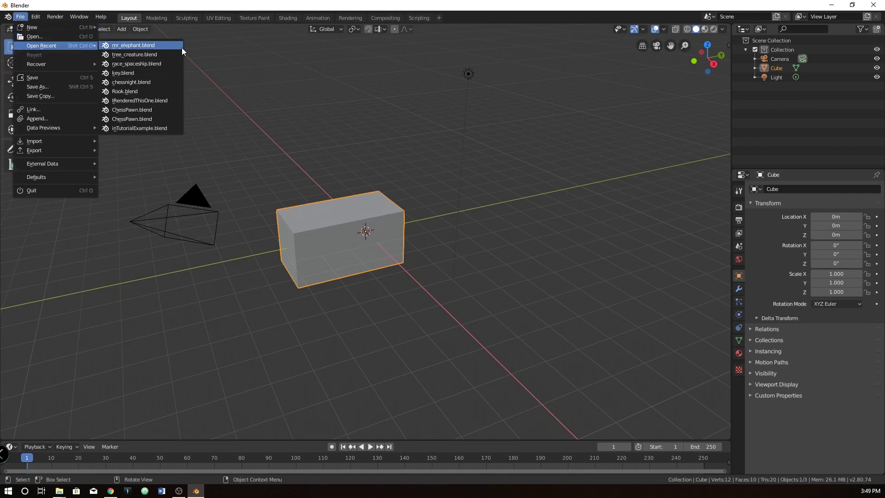
left_click(151, 63)
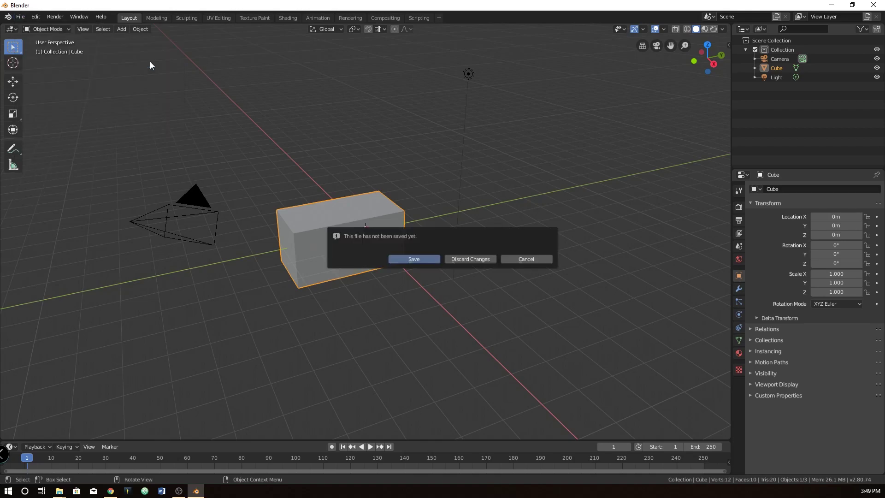
left_click(459, 258)
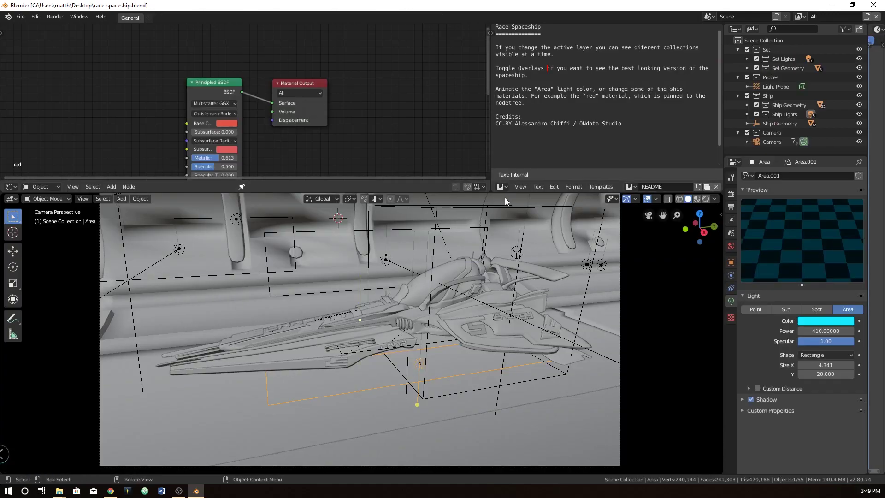
left_click_drag(492, 191, 574, 171)
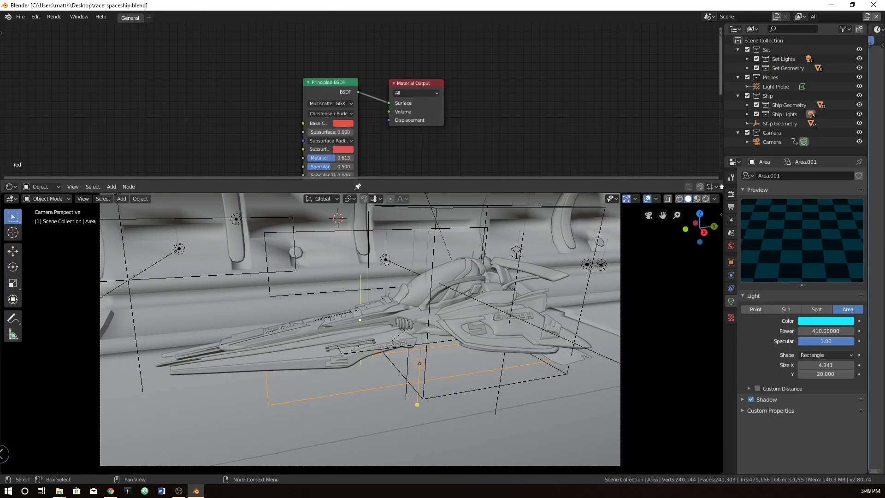